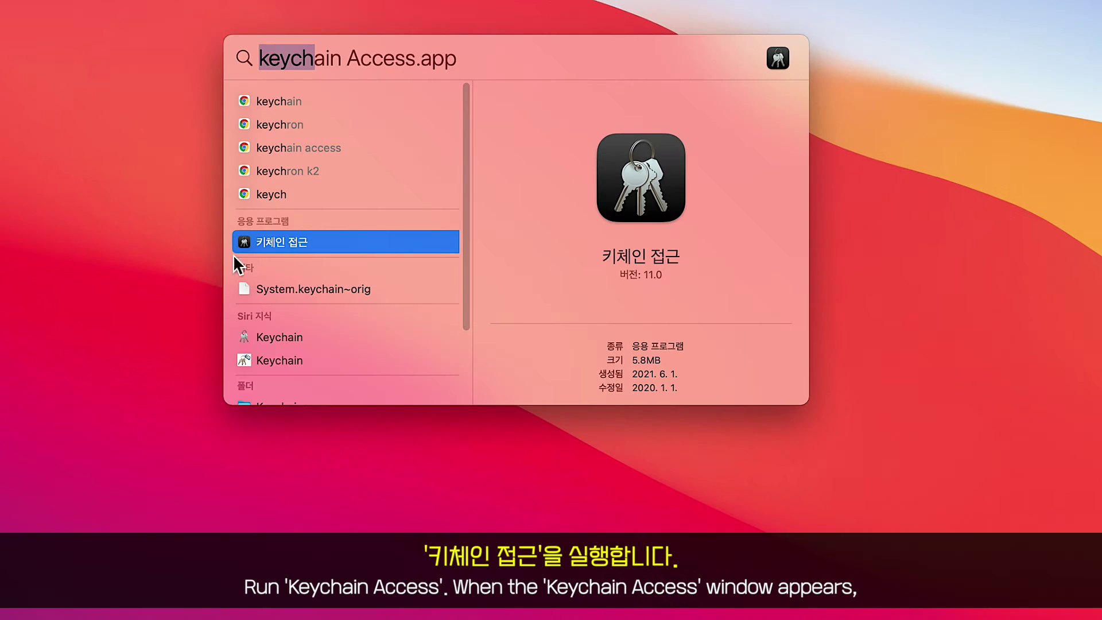
Launch Keychain Access (키체인 접근) from the search results and open its preferences (환경설정)
{"action": "double_click", "coordinate": [277, 241]}
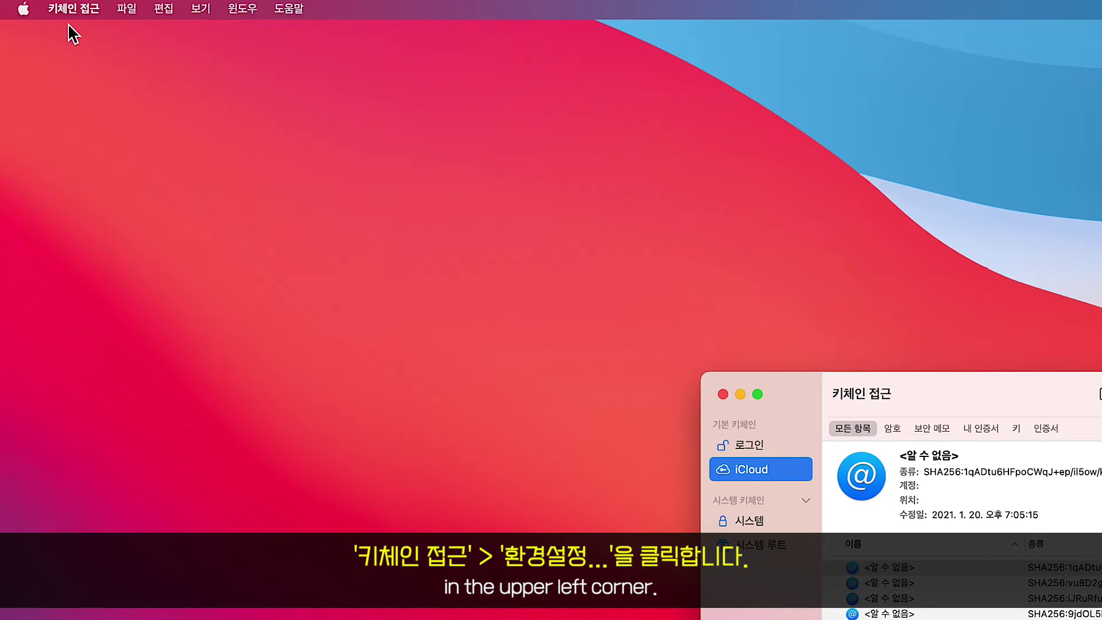
{"action": "left_click", "coordinate": [37, 6]}
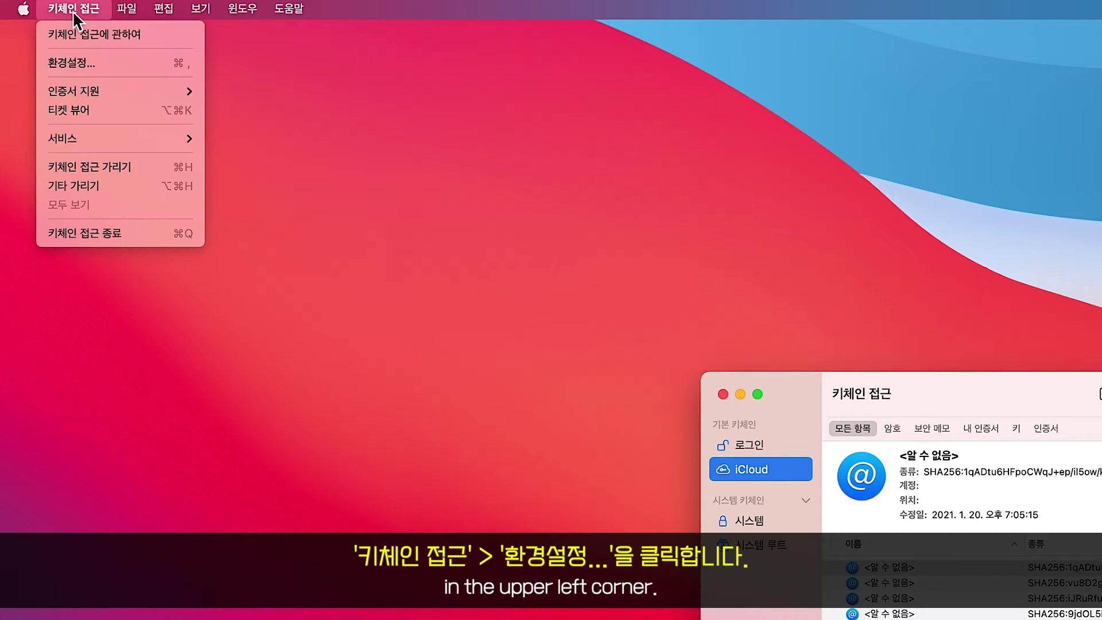
{"action": "left_click", "coordinate": [75, 63]}
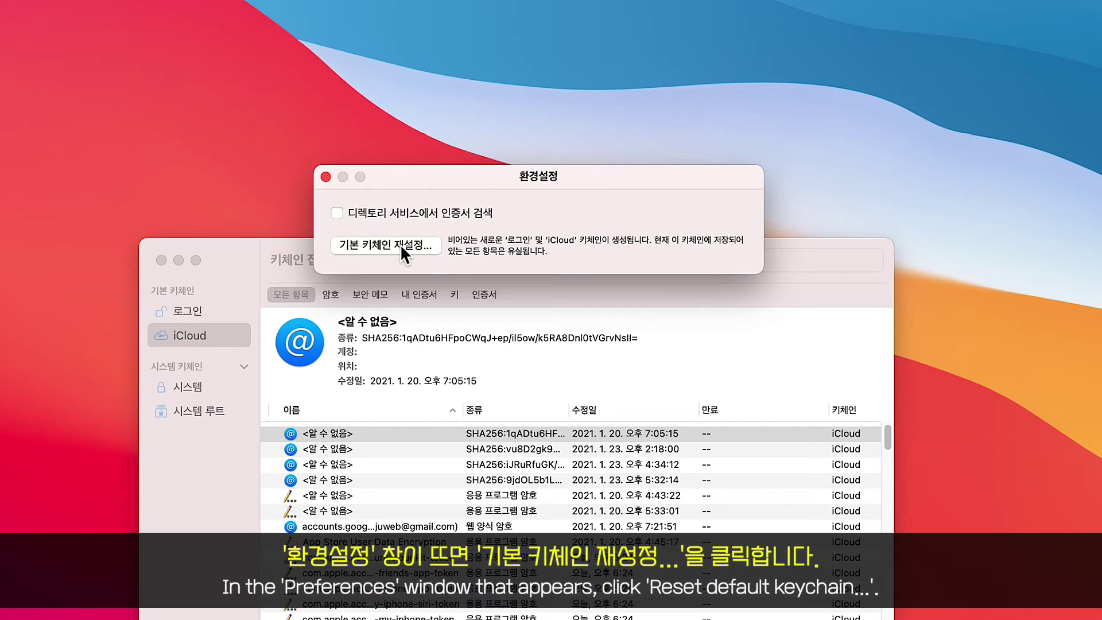
Reset the default keychains, entering the keychain password and the login password for the new keychain, and accept the closing notice
{"action": "left_click", "coordinate": [482, 190]}
{"action": "type", "text": "••••••••••••"}
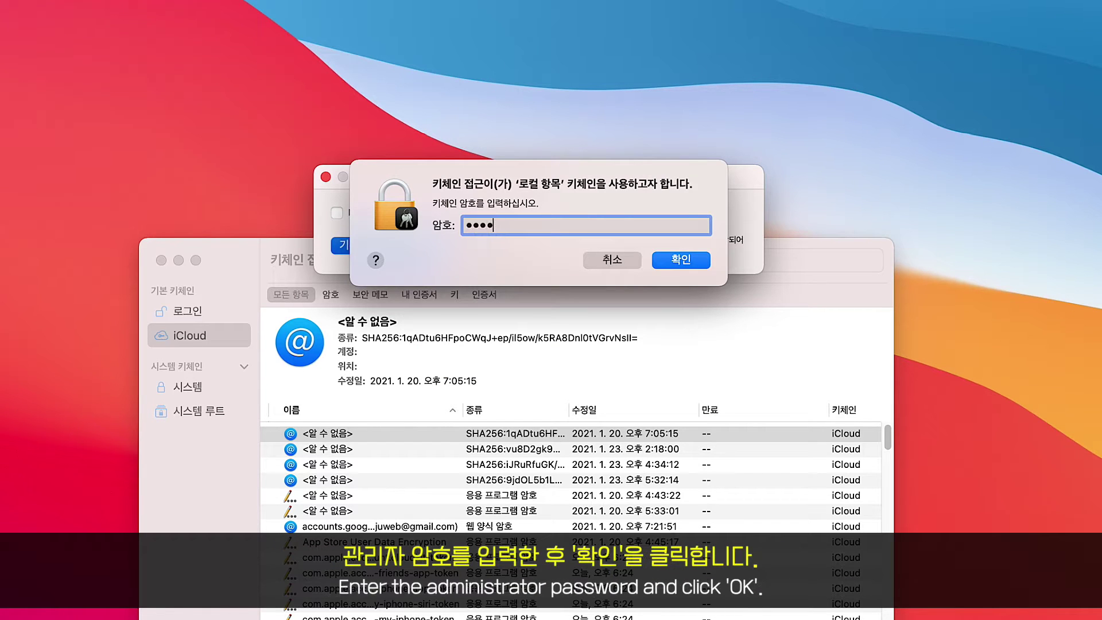
{"action": "left_click", "coordinate": [682, 258]}
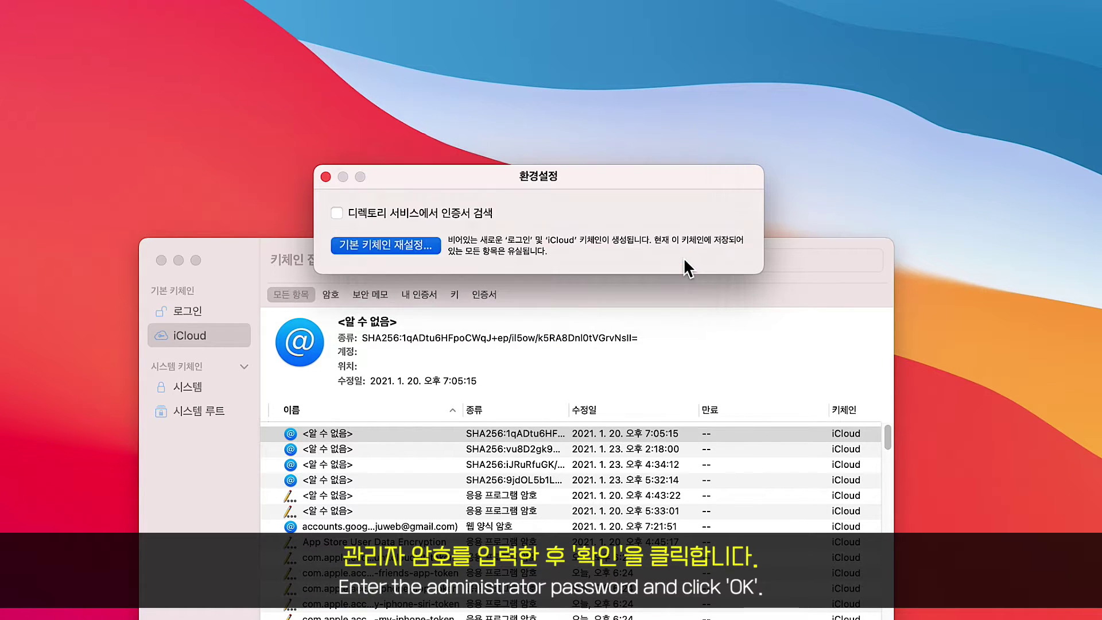
{"action": "type", "text": "••••••"}
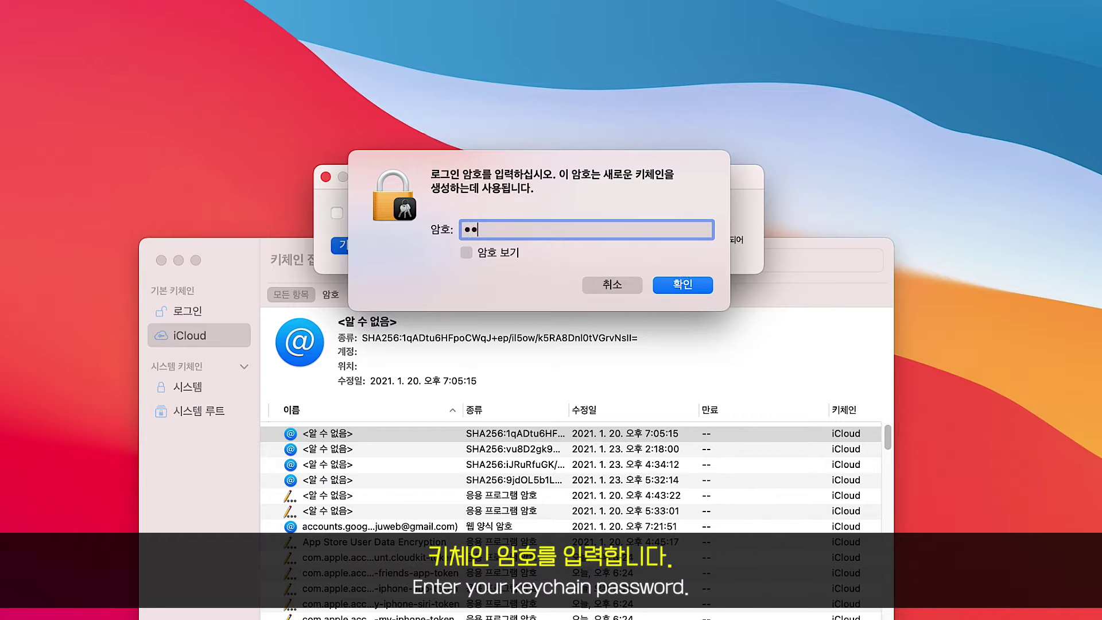
{"action": "type", "text": "•••••"}
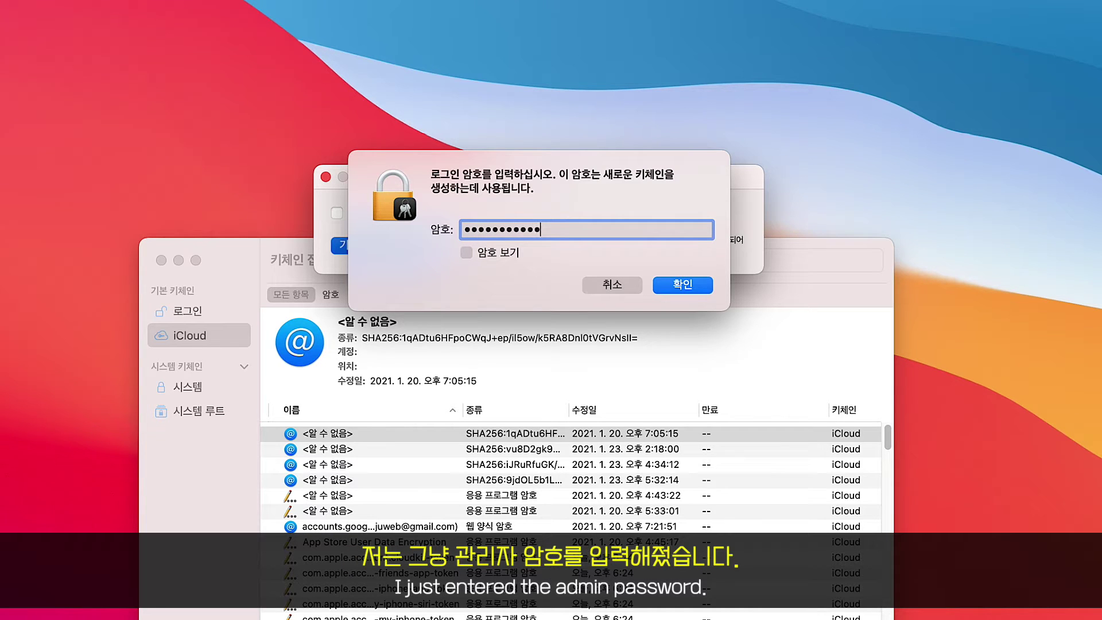
{"action": "left_click", "coordinate": [683, 284]}
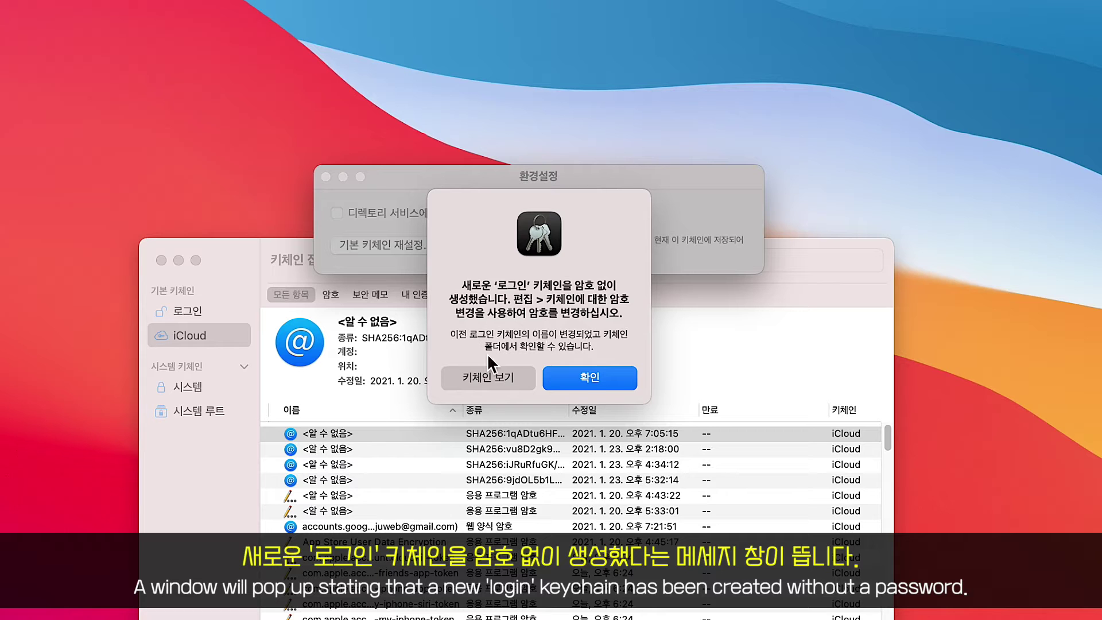
{"action": "left_click", "coordinate": [590, 381]}
Open System Preferences (시스템 환경설정) and go to the Apple ID settings
{"action": "left_click", "coordinate": [23, 9]}
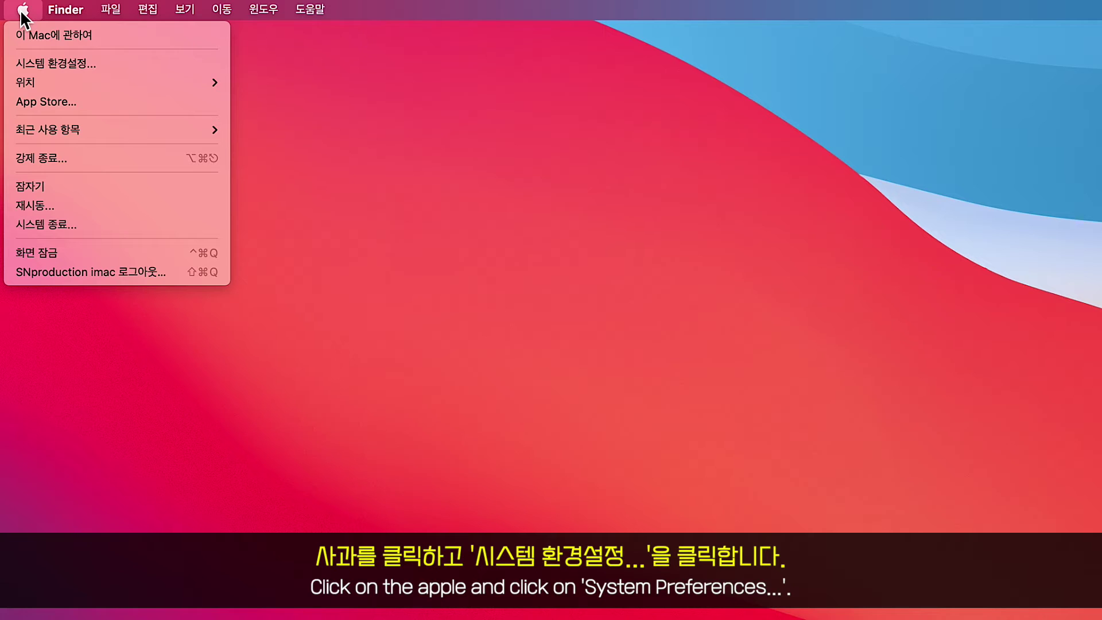
{"action": "left_click", "coordinate": [23, 59]}
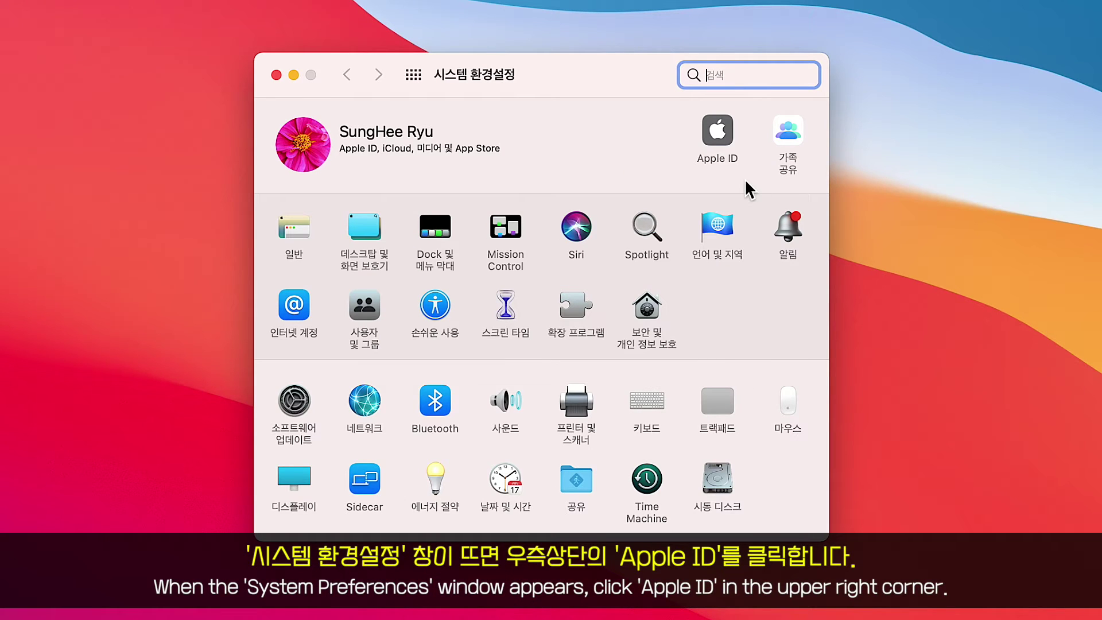
{"action": "left_click", "coordinate": [716, 131]}
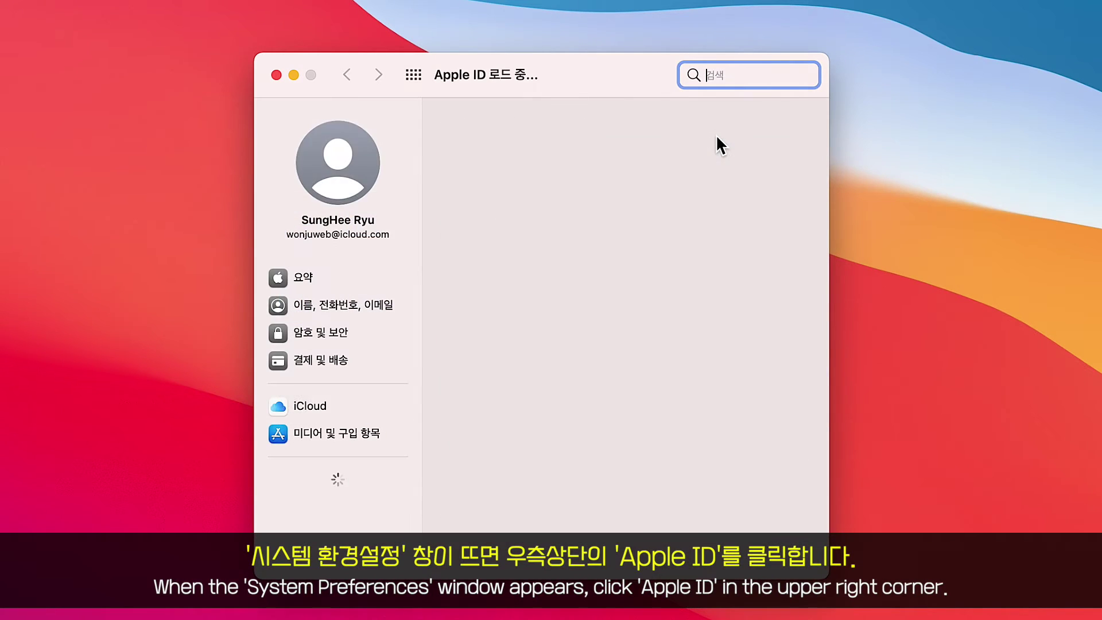
{"action": "scroll", "coordinate": [550, 244], "scroll_direction": "down", "scroll_amount": 4}
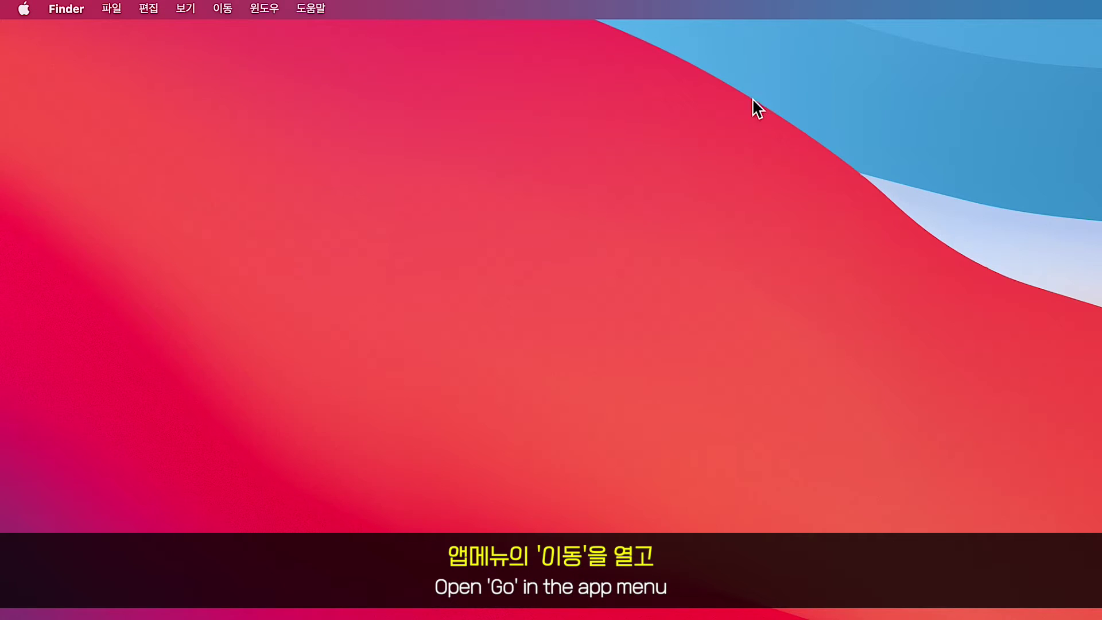
Launch Activity Monitor (활성 상태 보기) from the Utilities folder and close the Finder window
{"action": "left_click", "coordinate": [225, 8]}
{"action": "left_click", "coordinate": [225, 289]}
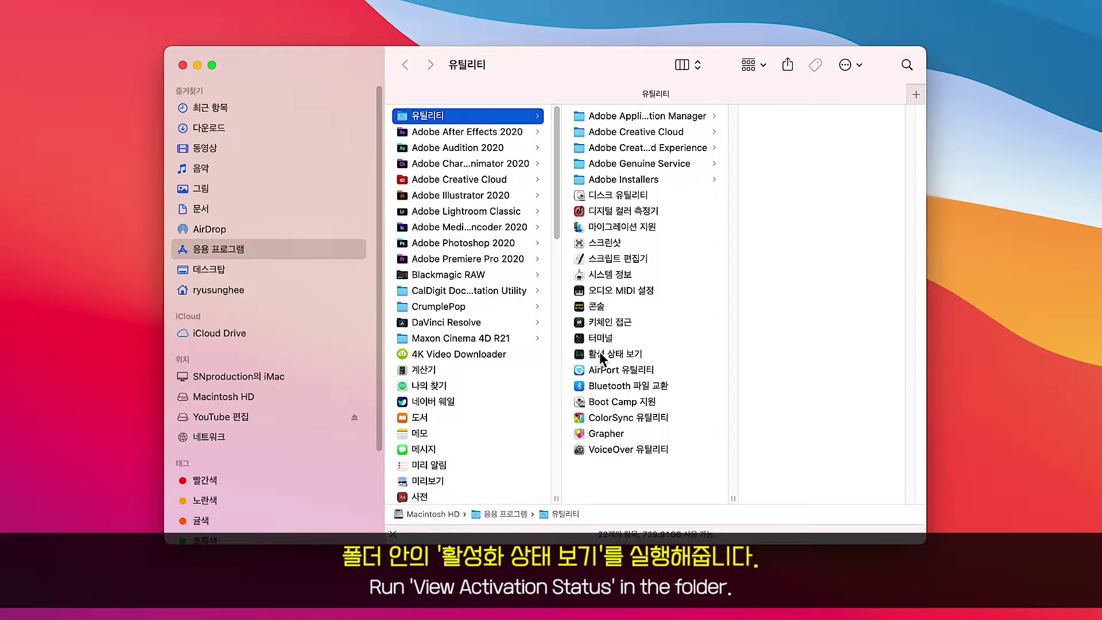
{"action": "left_click", "coordinate": [581, 307]}
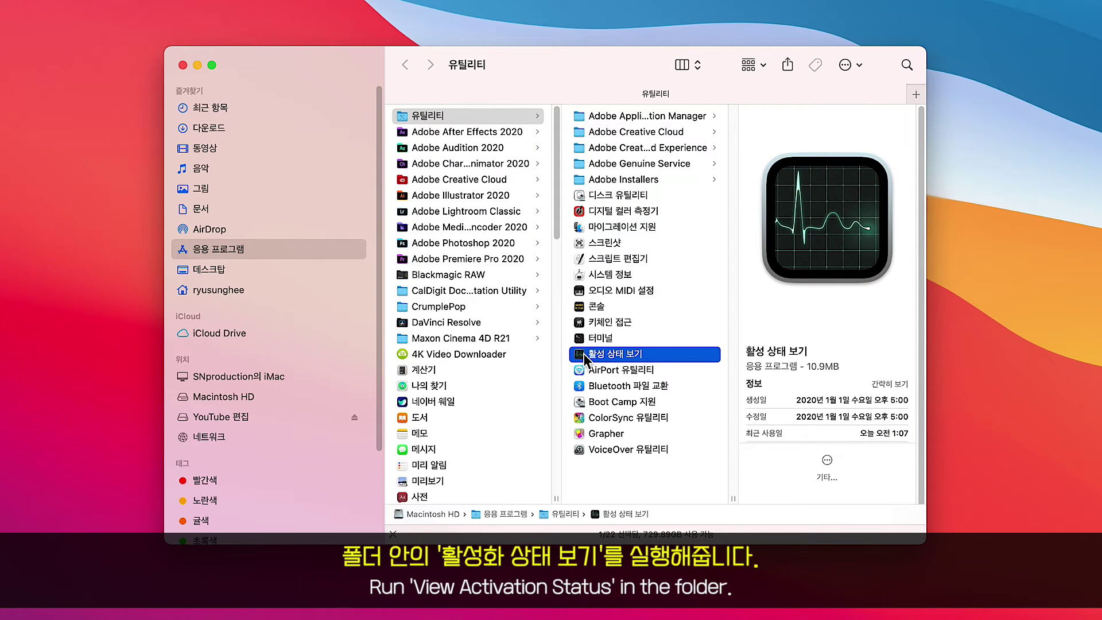
{"action": "double_click", "coordinate": [582, 352]}
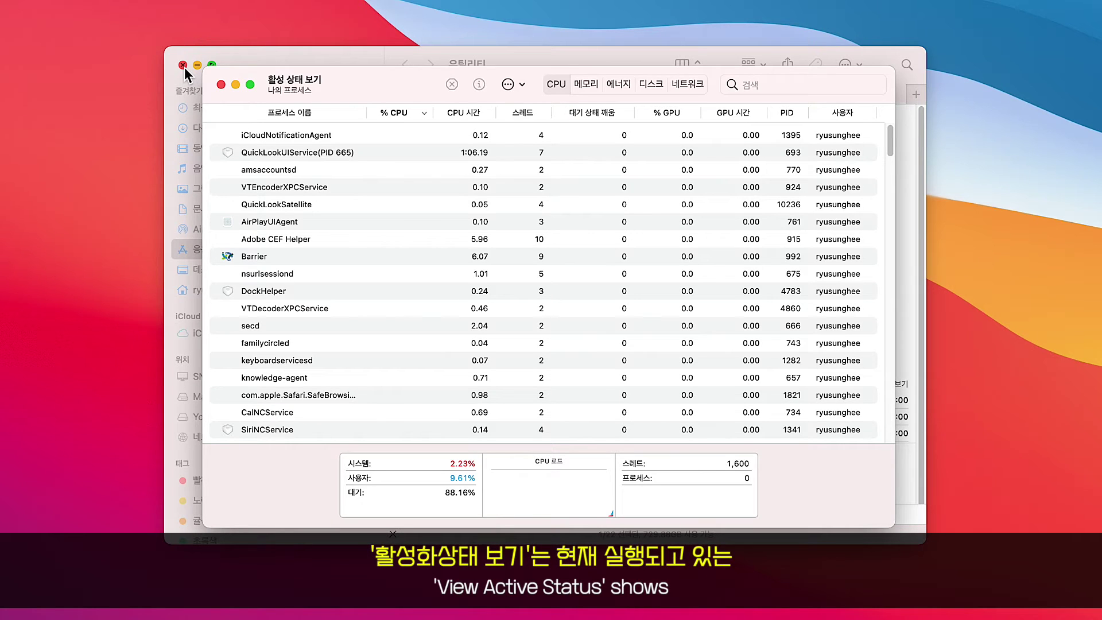
{"action": "left_click", "coordinate": [182, 65]}
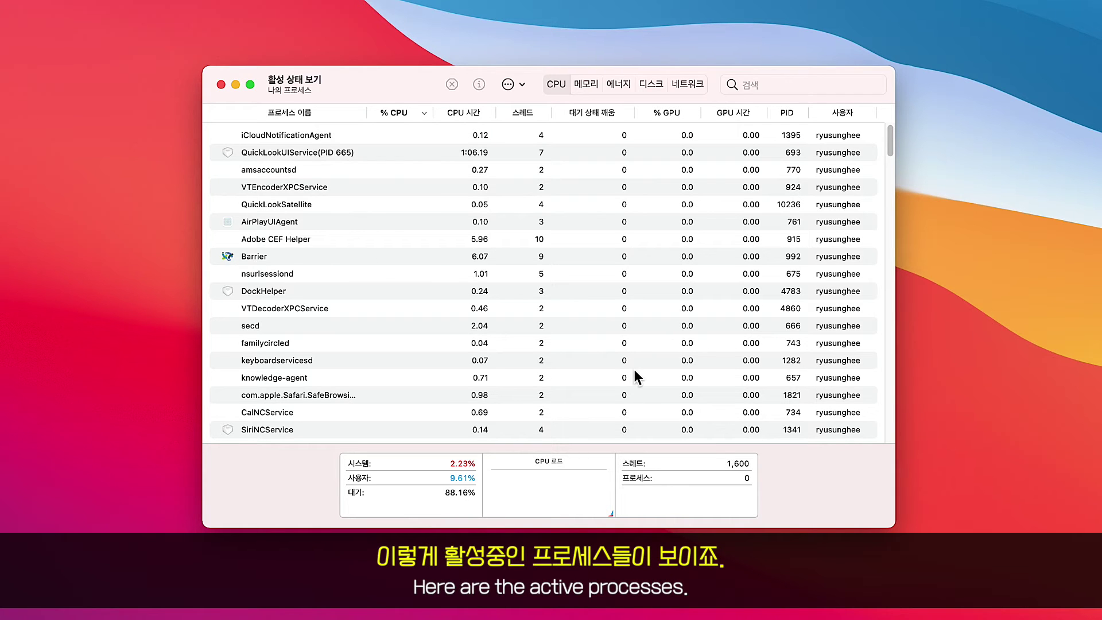
Search the processes for "appst" and open the details of appstoreagent
{"action": "left_click", "coordinate": [763, 86]}
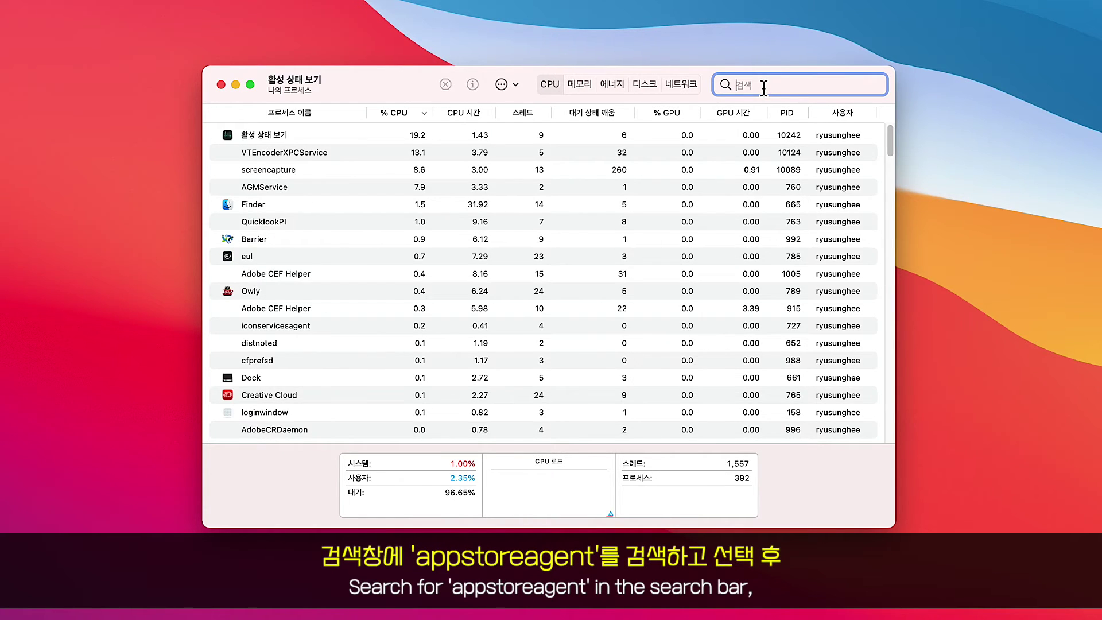
{"action": "type", "text": "appst"}
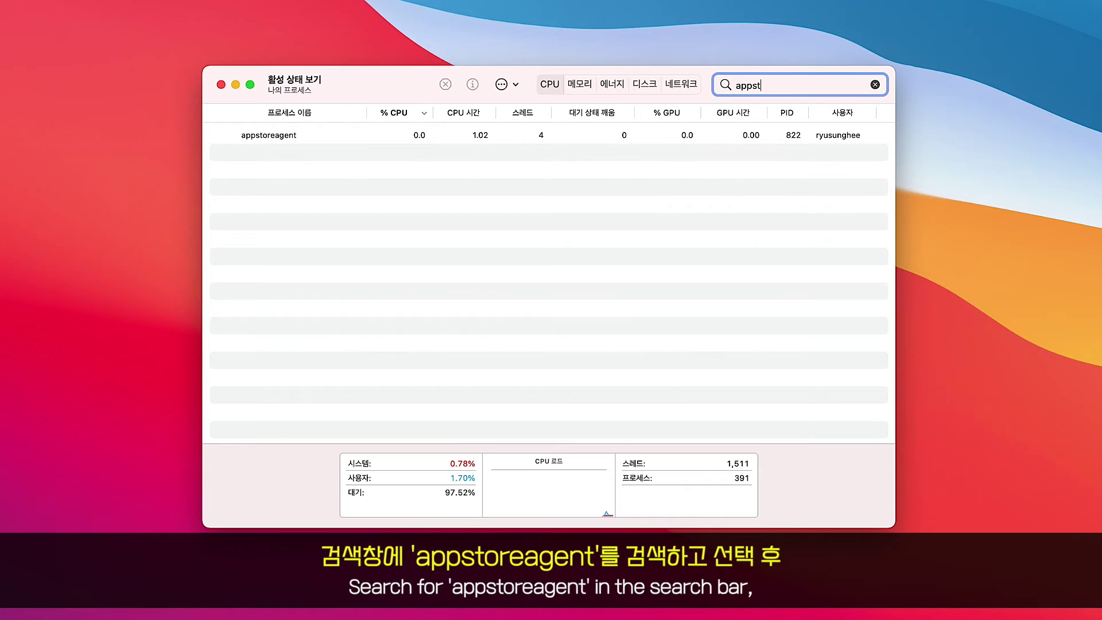
{"action": "left_click", "coordinate": [291, 135]}
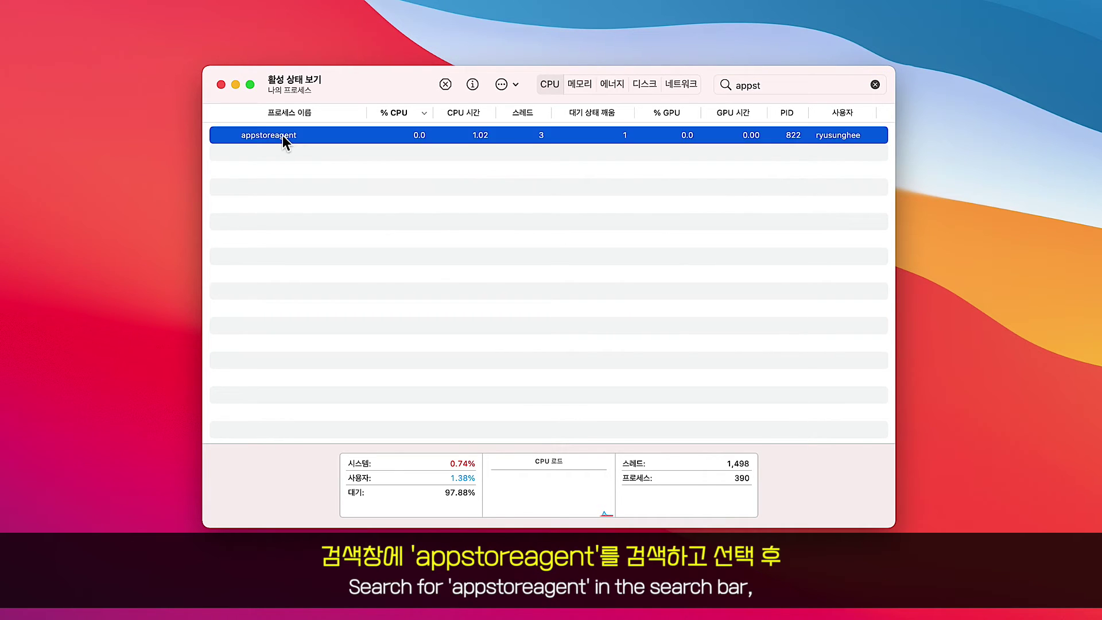
{"action": "double_click", "coordinate": [282, 135]}
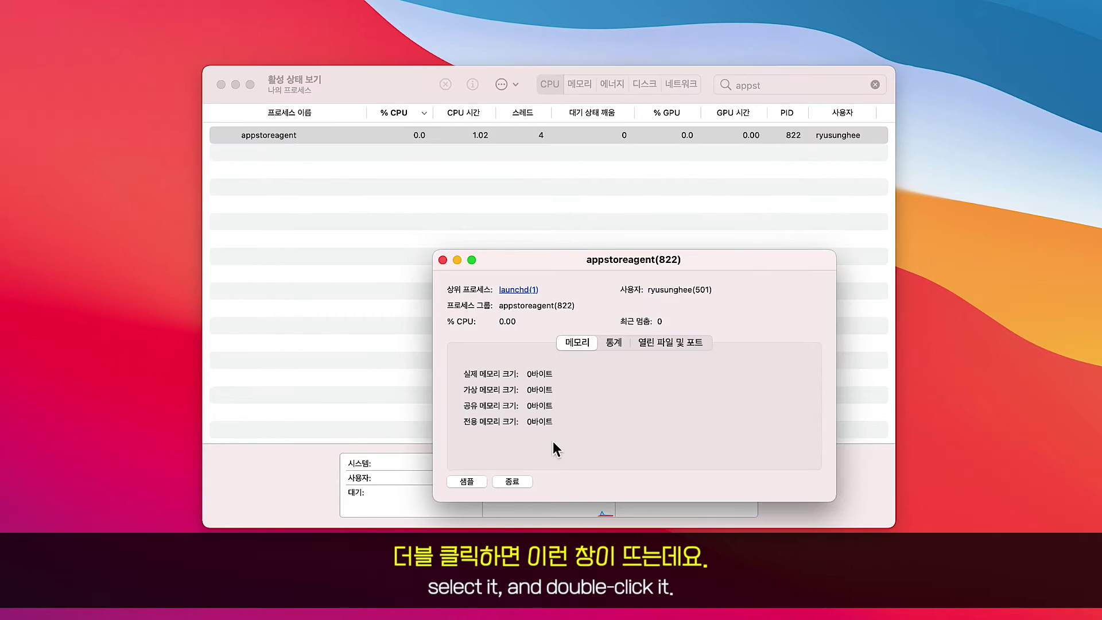
Quit the appstoreagent process normally, without forcing it, and close its details window and the Activity Monitor window
{"action": "left_click", "coordinate": [512, 481]}
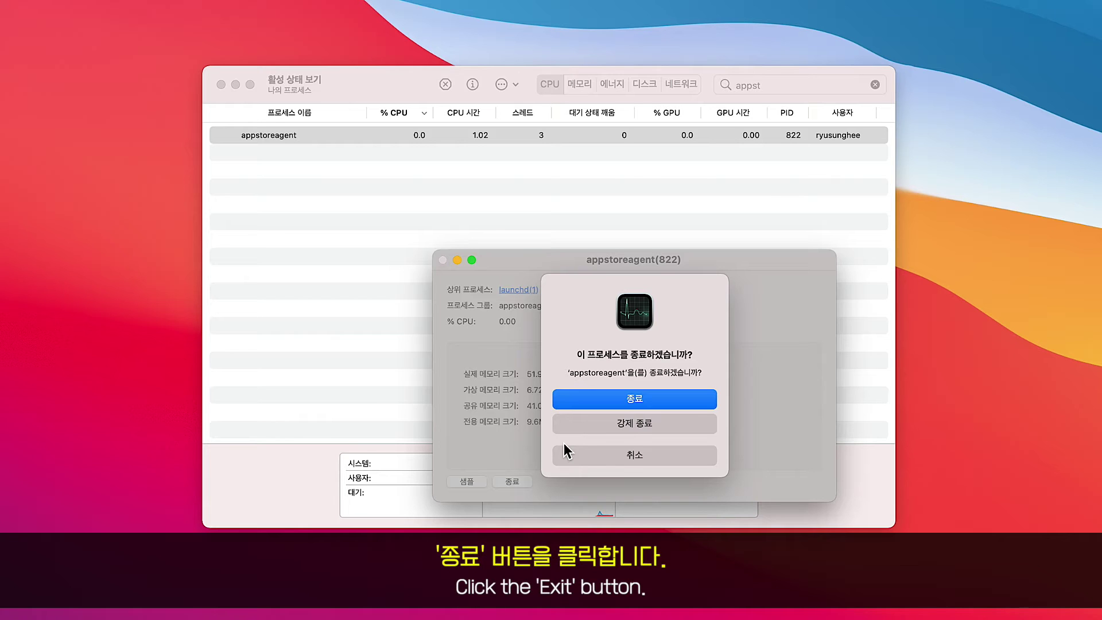
{"action": "left_click", "coordinate": [632, 401]}
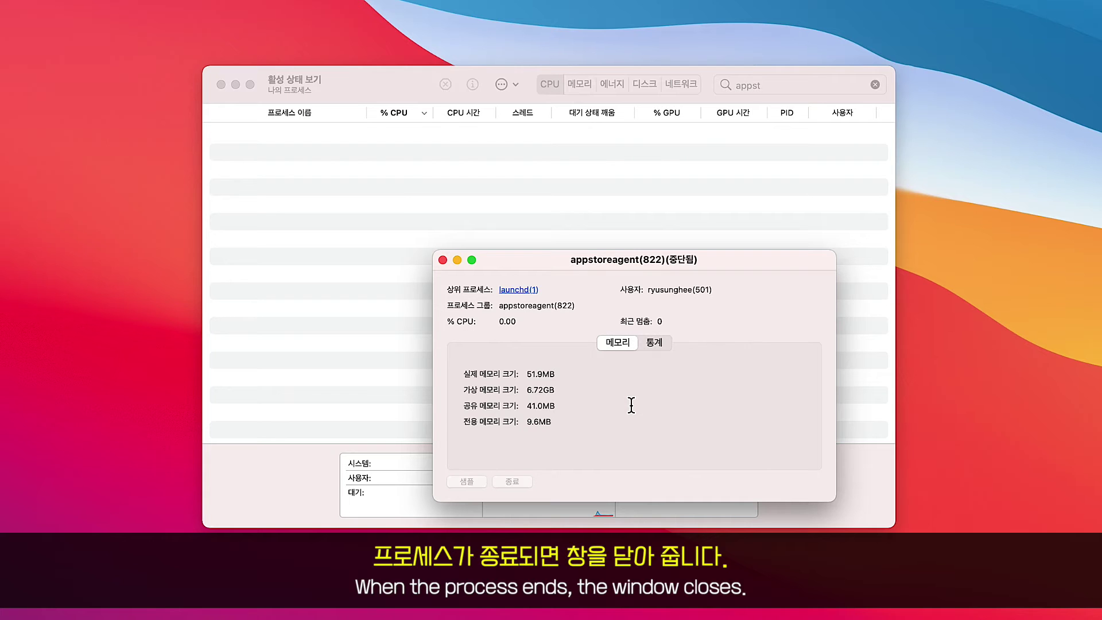
{"action": "left_click", "coordinate": [442, 260]}
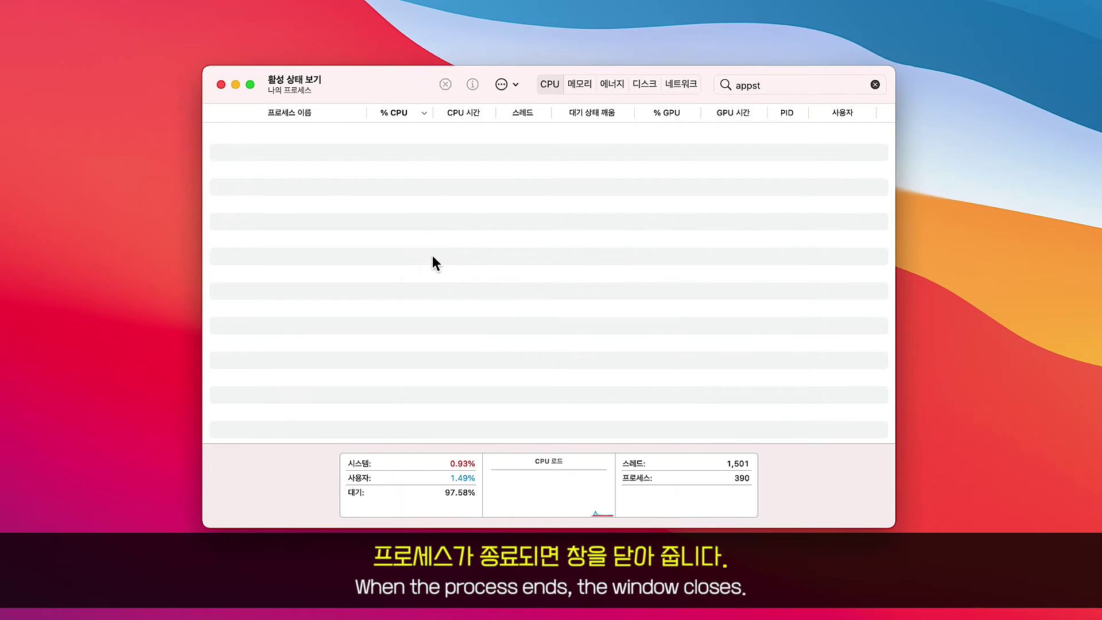
{"action": "left_click", "coordinate": [222, 85]}
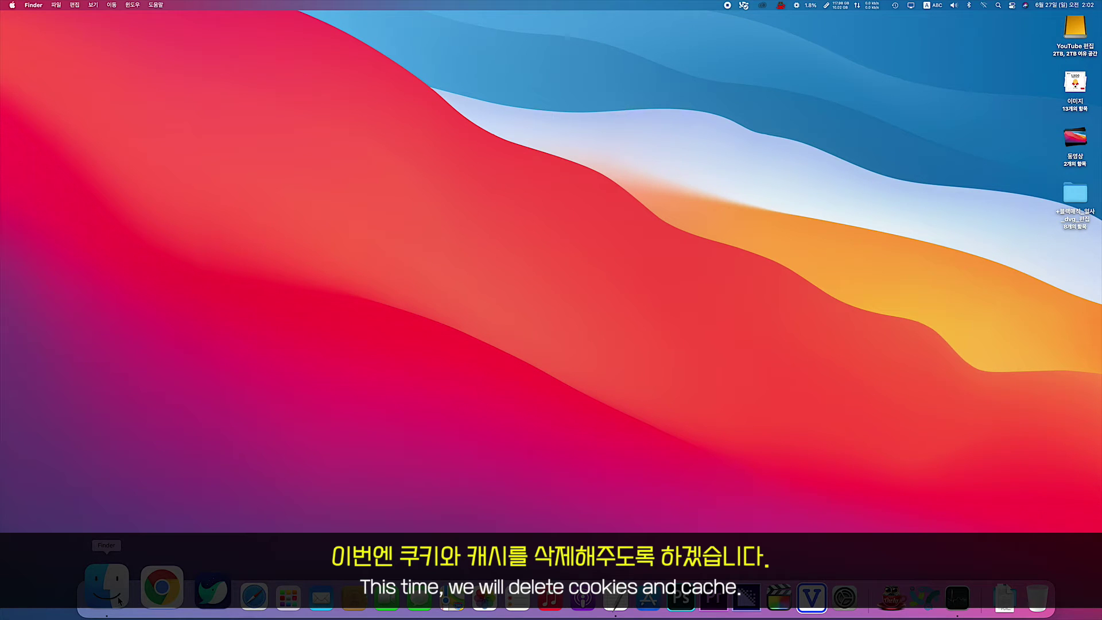
Open a Finder window and go to the folder ~/Library/Preferences/
{"action": "left_click", "coordinate": [119, 599]}
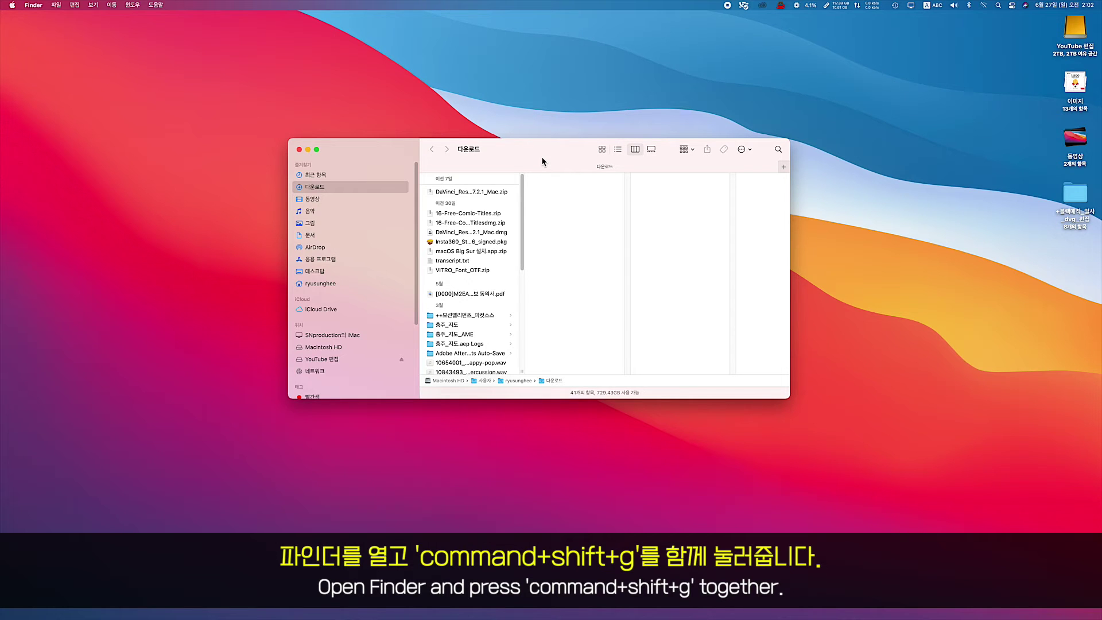
{"action": "key", "text": "super+shift+g"}
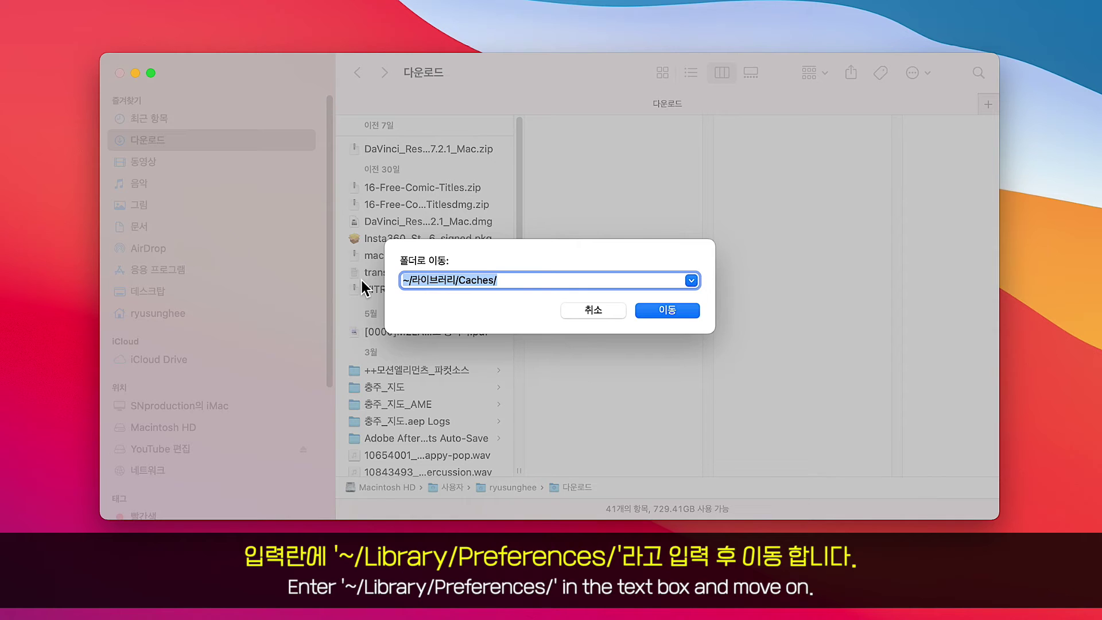
{"action": "type", "text": "~/Library/Preferences/"}
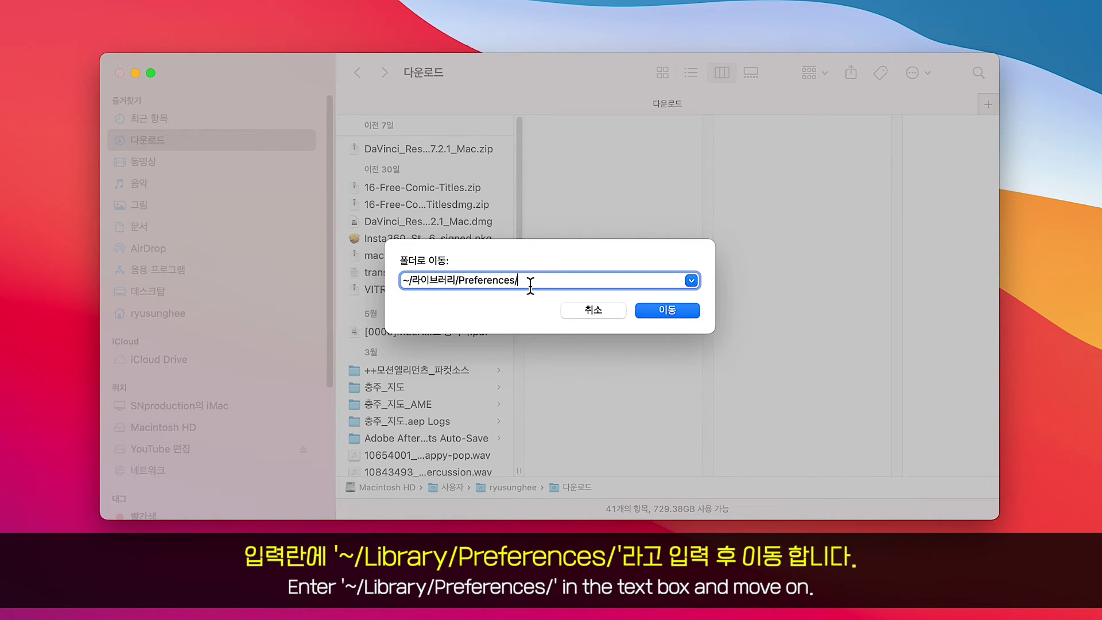
{"action": "left_click", "coordinate": [666, 310]}
Permanently delete com.apple.AppStore.plist and com.apple.appstored.plist from the Preferences folder, checking the list for other App Store files first
{"action": "scroll", "coordinate": [903, 219], "scroll_direction": "down", "scroll_amount": 10}
{"action": "scroll", "coordinate": [777, 364], "scroll_direction": "down", "scroll_amount": 5}
{"action": "left_click", "coordinate": [827, 294]}
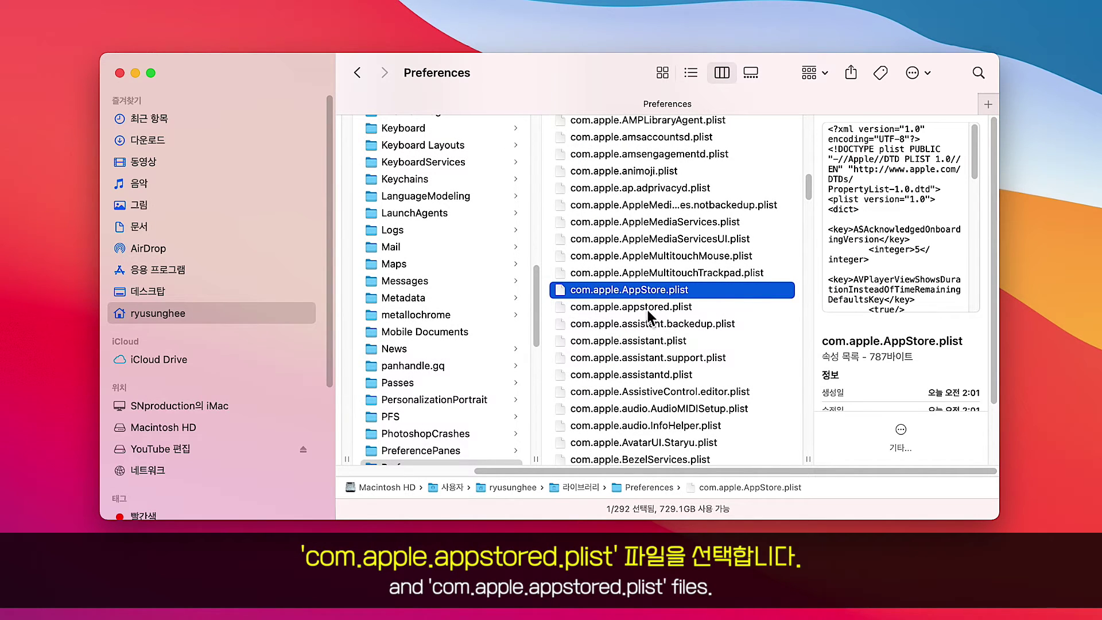
{"action": "left_click", "coordinate": [656, 307], "text": "super"}
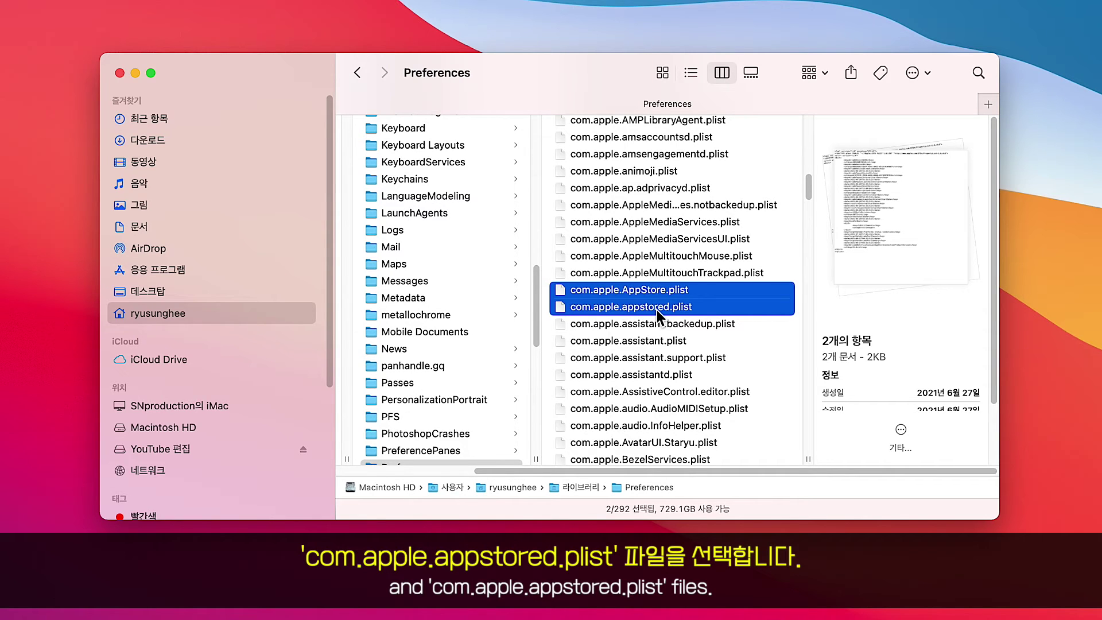
{"action": "left_click_drag", "start_coordinate": [809, 190], "coordinate": [802, 375]}
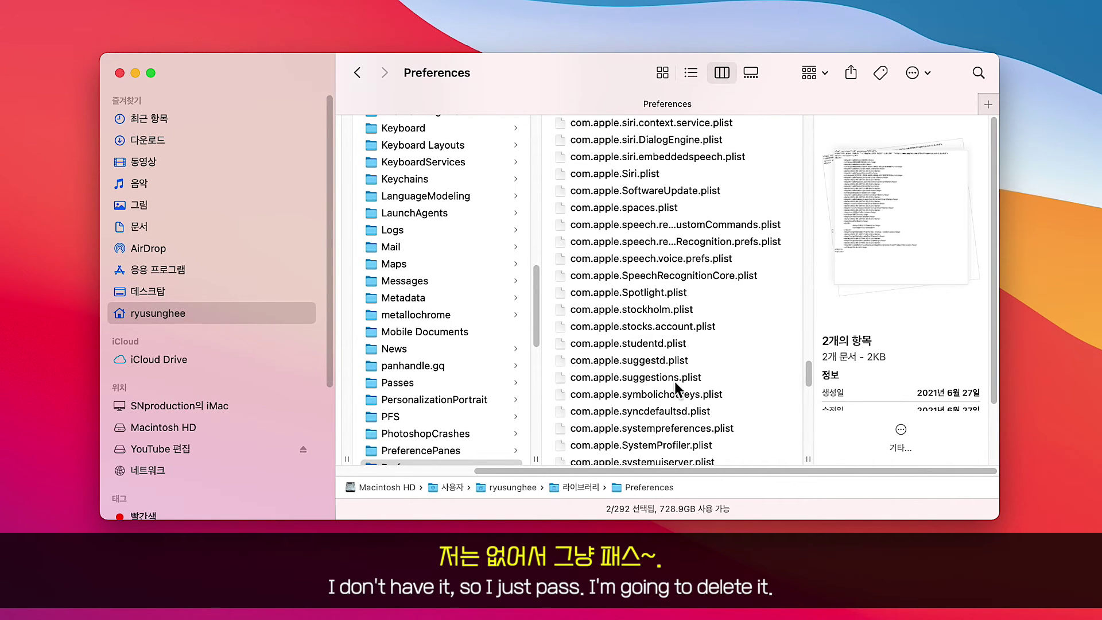
{"action": "left_click_drag", "start_coordinate": [813, 367], "coordinate": [810, 184]}
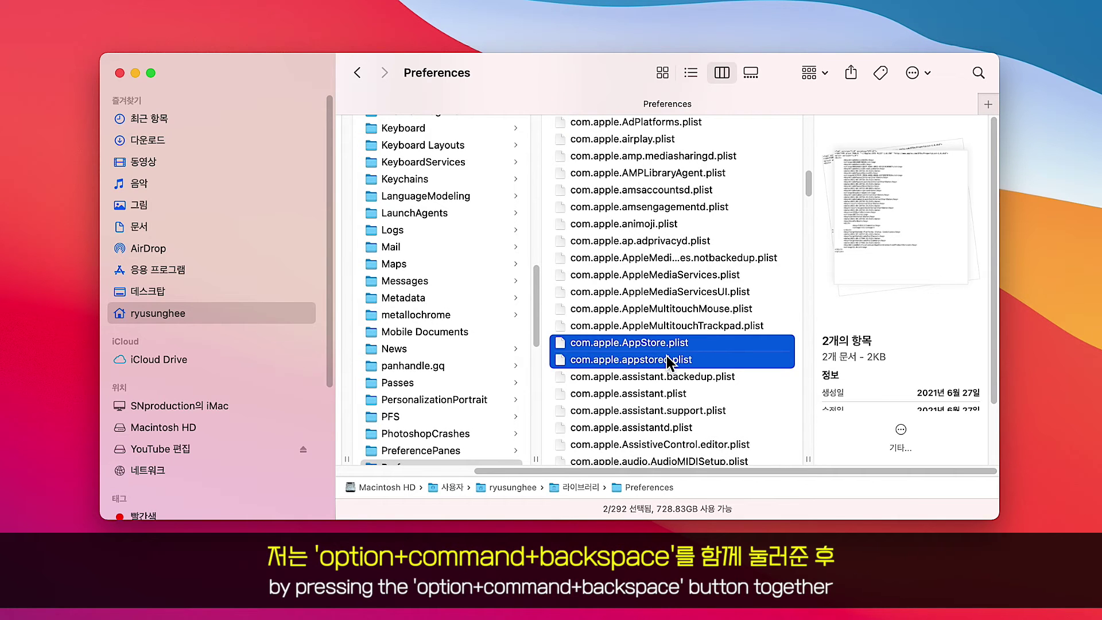
{"action": "key", "text": "alt+super+BackSpace"}
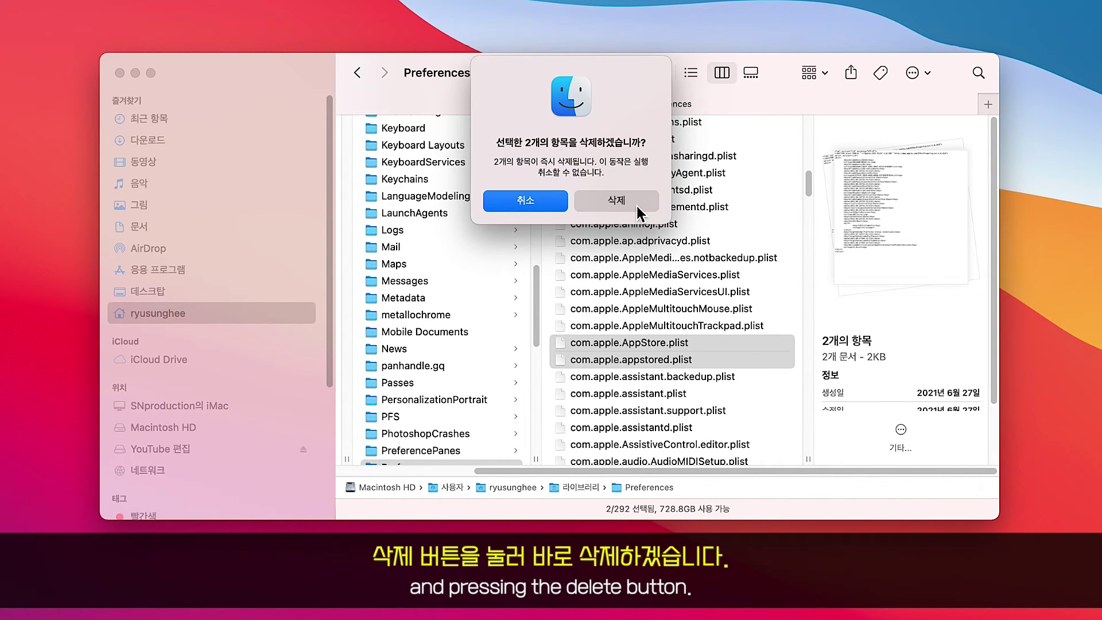
{"action": "left_click", "coordinate": [637, 206]}
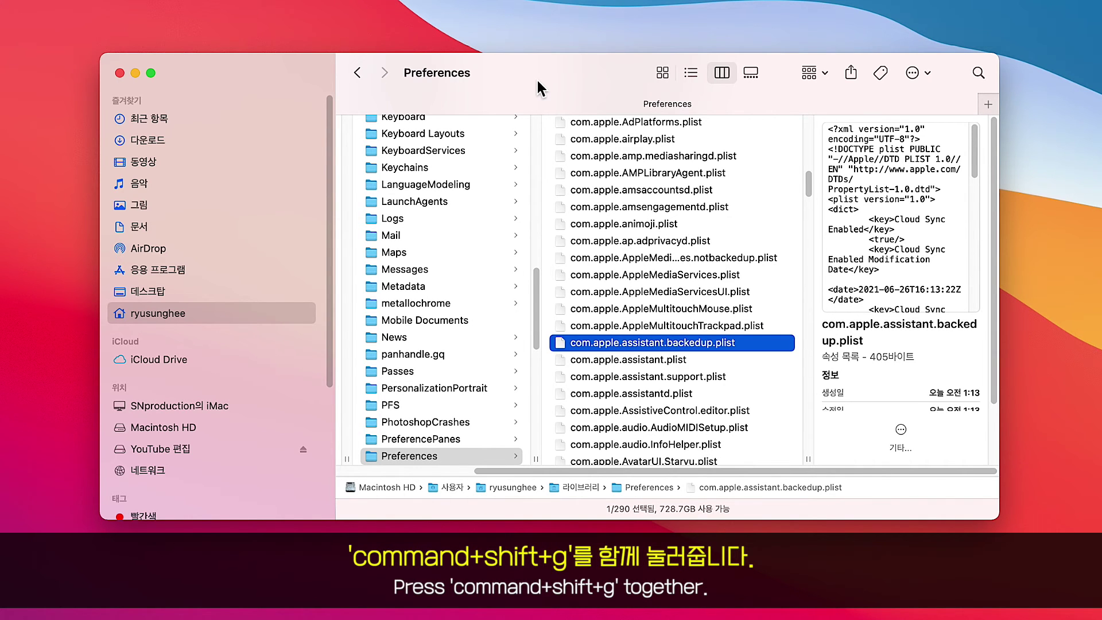
Go to the folder ~/Library/Cookies/ to check it for App Store cookie files
{"action": "key", "text": "super+shift+g"}
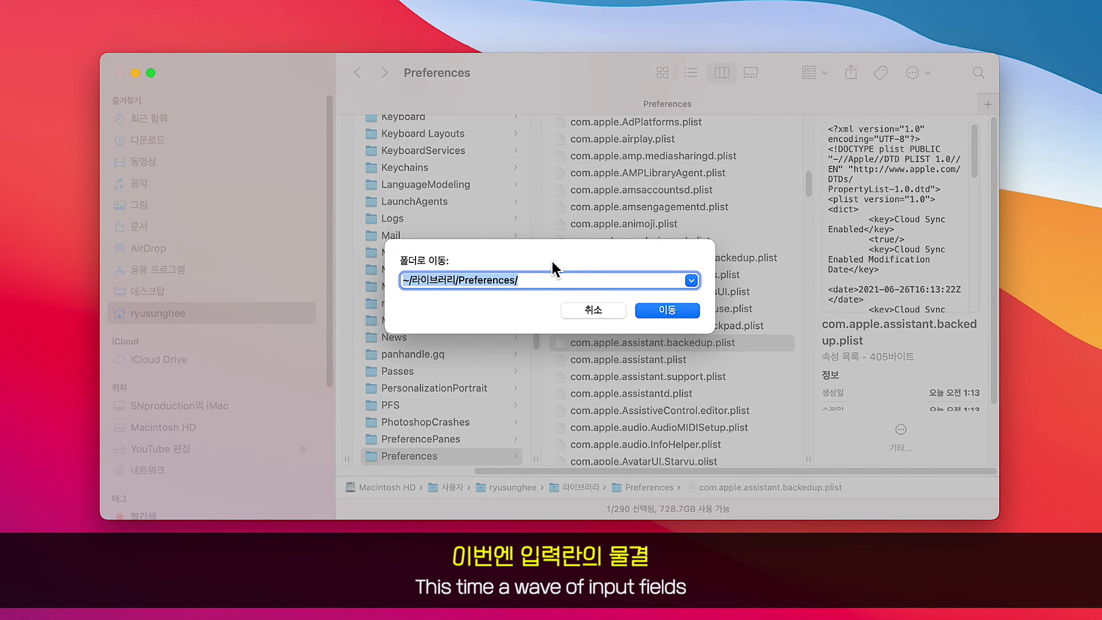
{"action": "left_click", "coordinate": [544, 280]}
{"action": "key", "text": "super+a"}
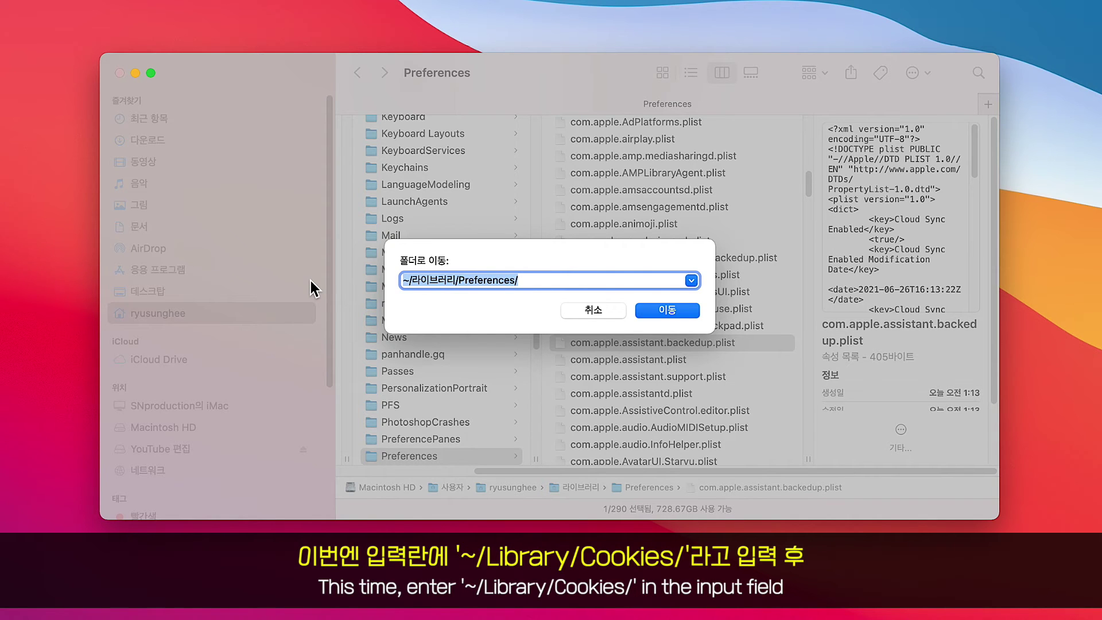
{"action": "type", "text": "~/Library/Cookies/"}
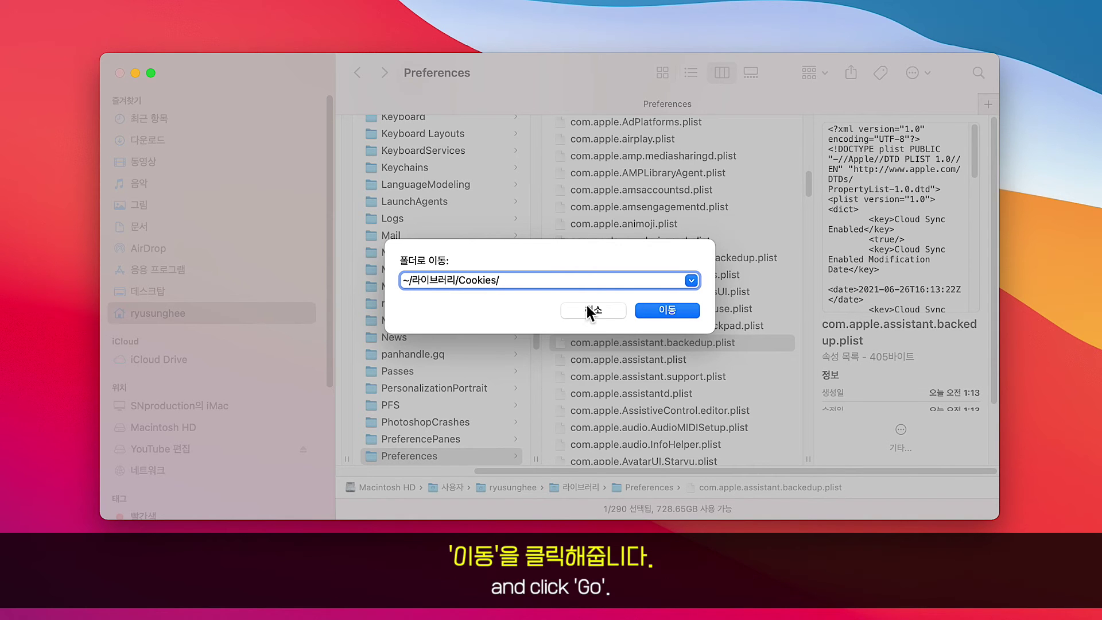
{"action": "left_click", "coordinate": [673, 312]}
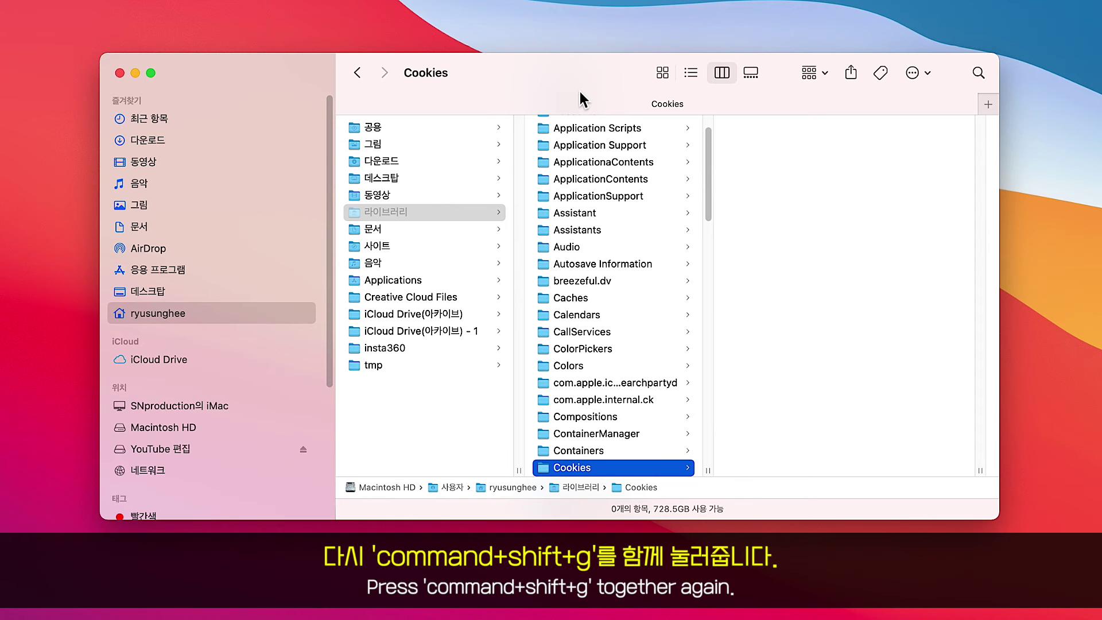
Go to the folder ~/Library/Caches/ in the same Finder window
{"action": "key", "text": "super+shift+g"}
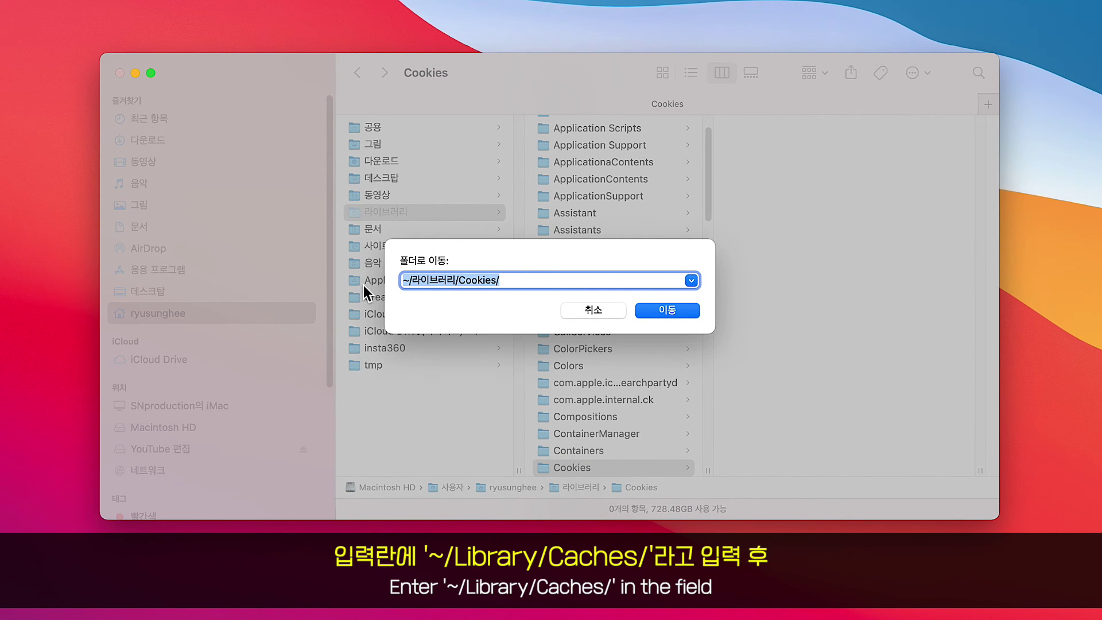
{"action": "type", "text": "~/Library/Caches/"}
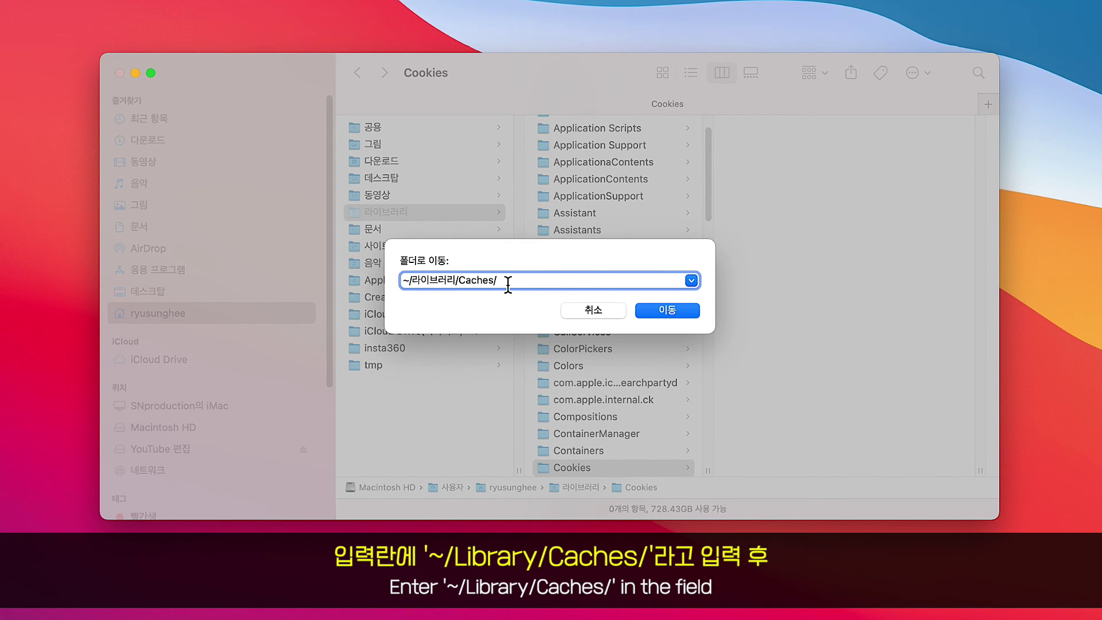
{"action": "left_click", "coordinate": [657, 309]}
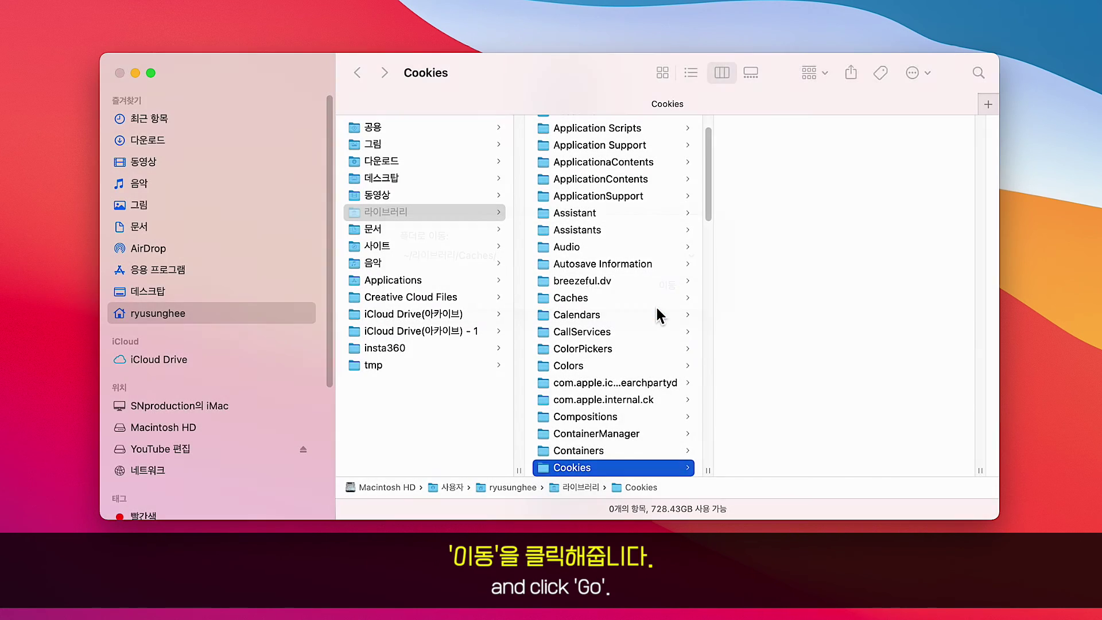
Permanently delete the com.apple.appstore and com.apple.appstoreagent folders from the Caches folder
{"action": "scroll", "coordinate": [983, 187], "scroll_direction": "down", "scroll_amount": 5}
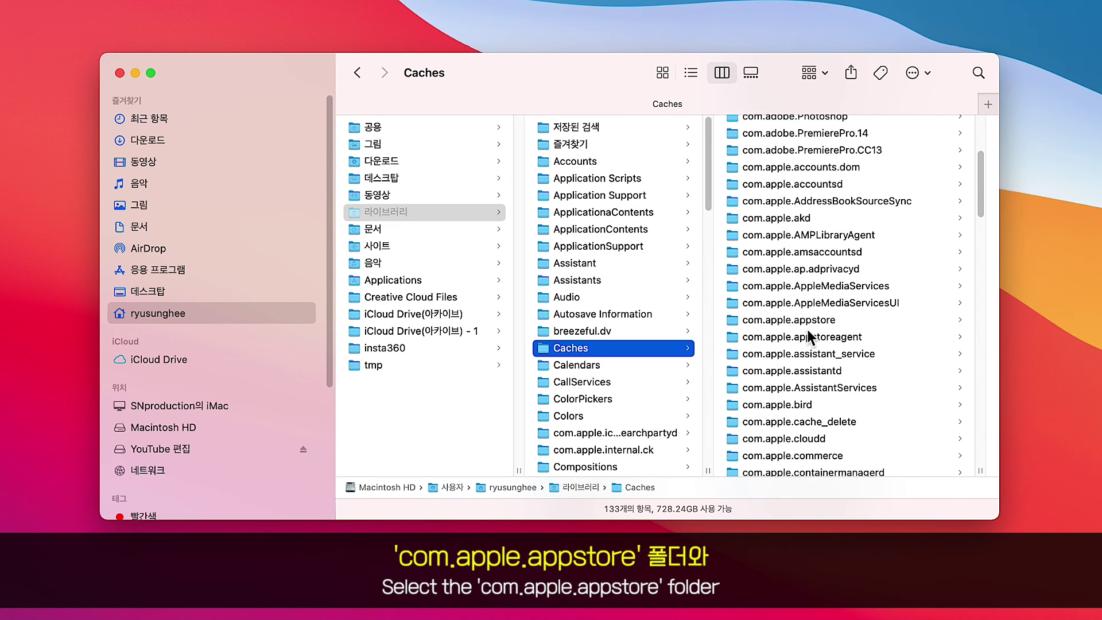
{"action": "left_click", "coordinate": [808, 328]}
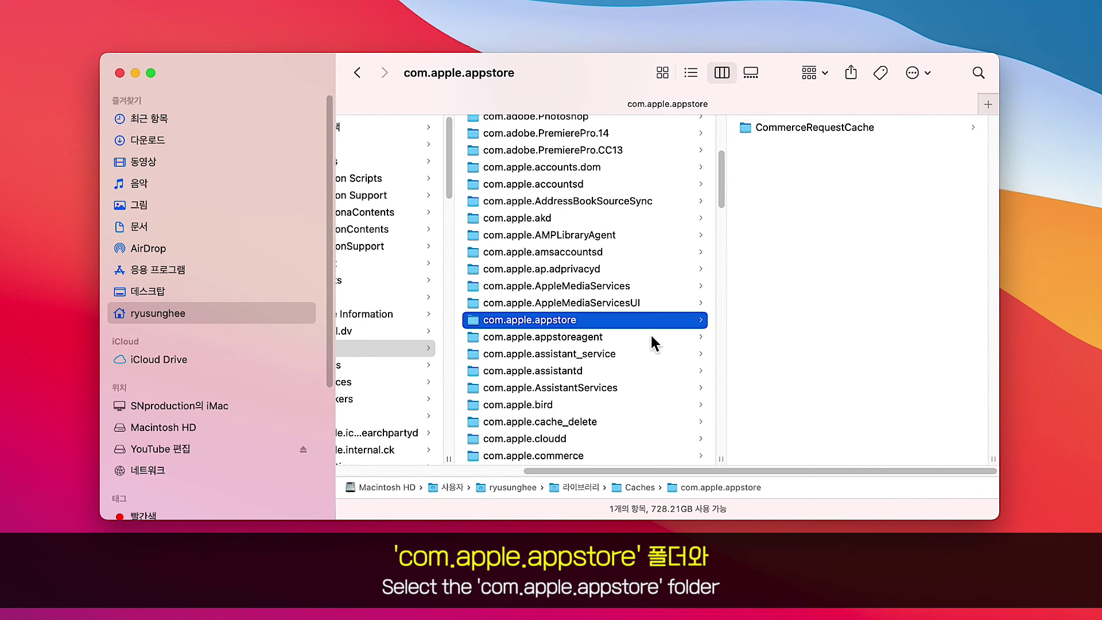
{"action": "left_click", "coordinate": [584, 337], "text": "super"}
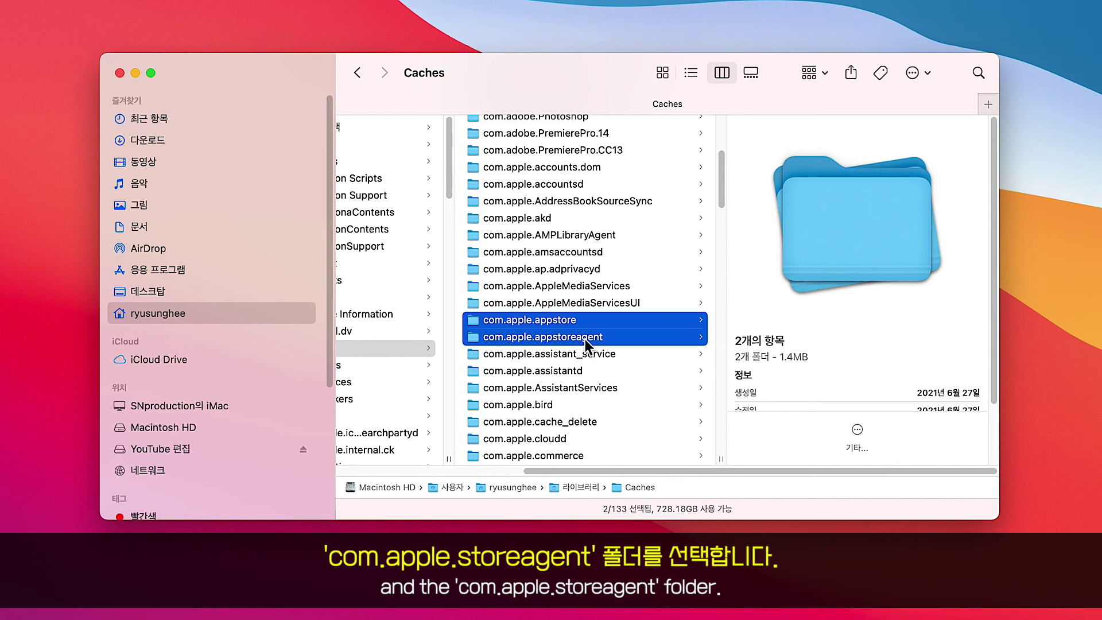
{"action": "scroll", "coordinate": [638, 363], "scroll_direction": "up", "scroll_amount": 1}
{"action": "key", "text": "alt+super+BackSpace"}
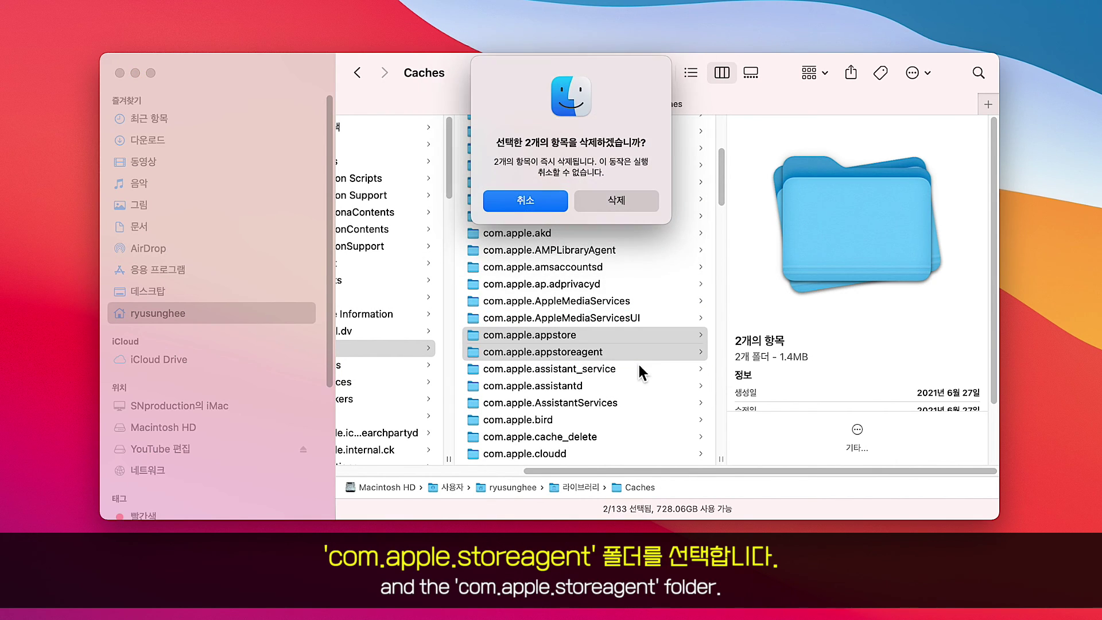
{"action": "left_click", "coordinate": [610, 200]}
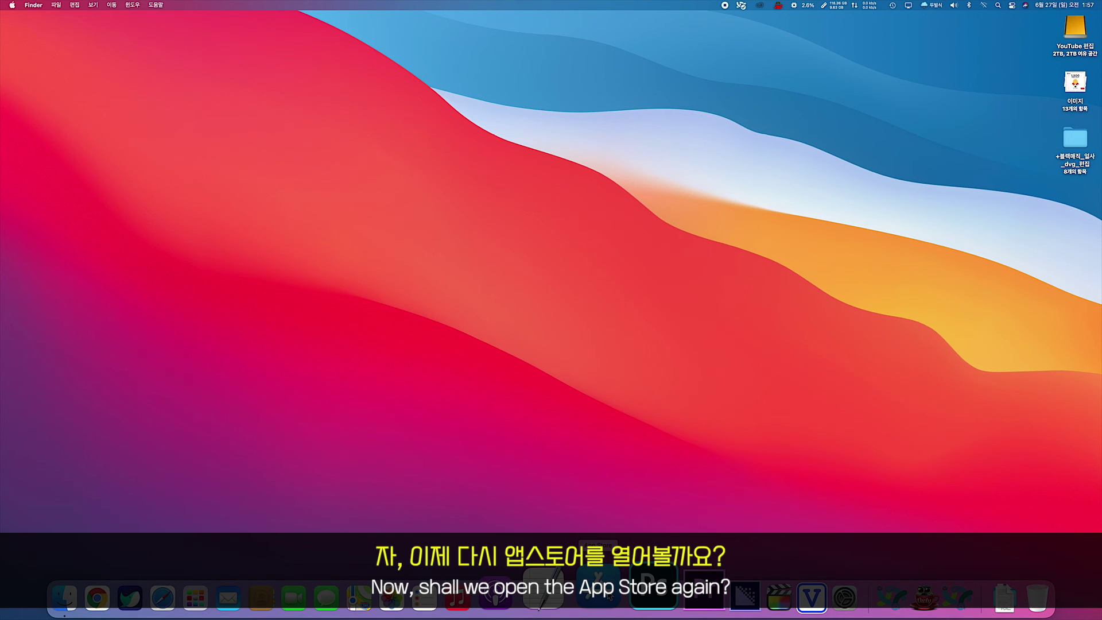
Open the App Store again to check that it loads
{"action": "left_click", "coordinate": [610, 597]}
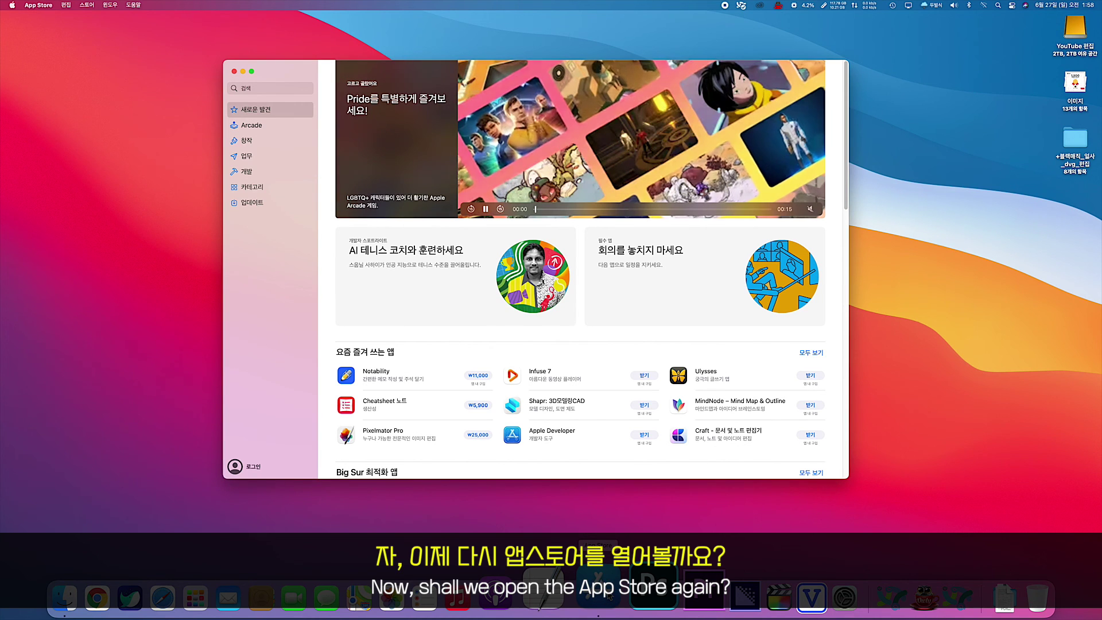